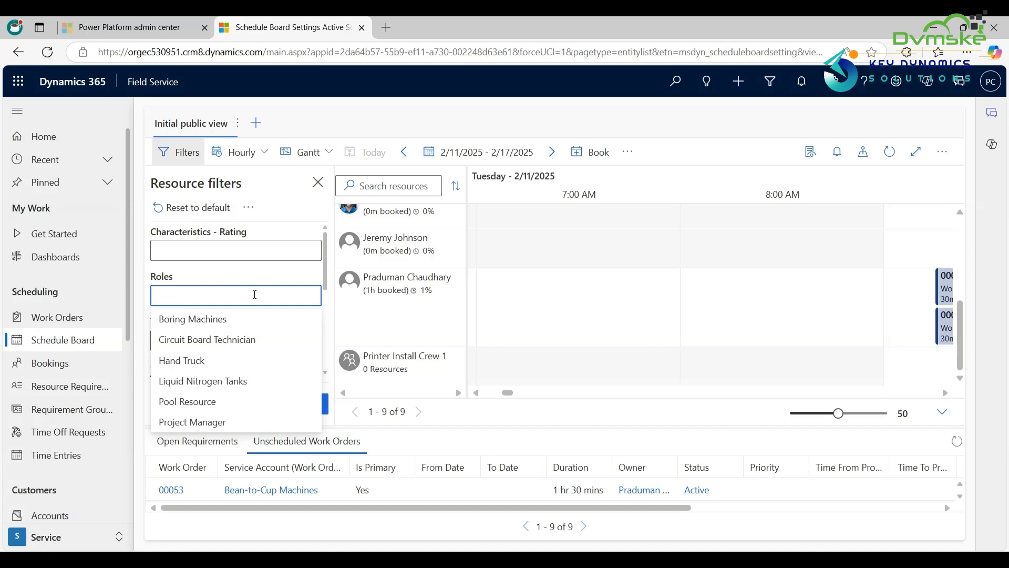
Step: Look through the resource filters, including the available territories, and close the filters without applying any
click(202, 342)
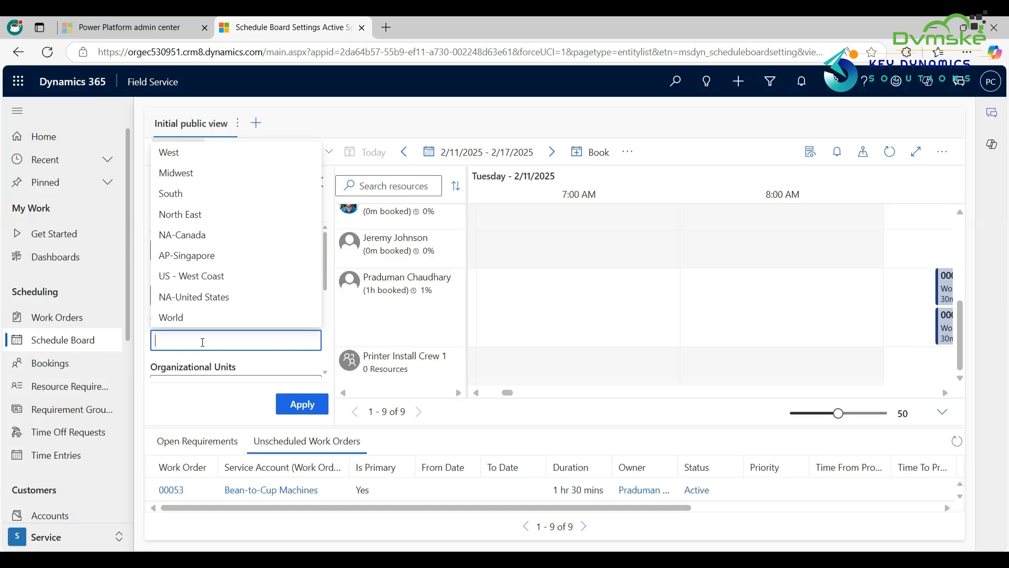
scroll(236, 347, down, 4)
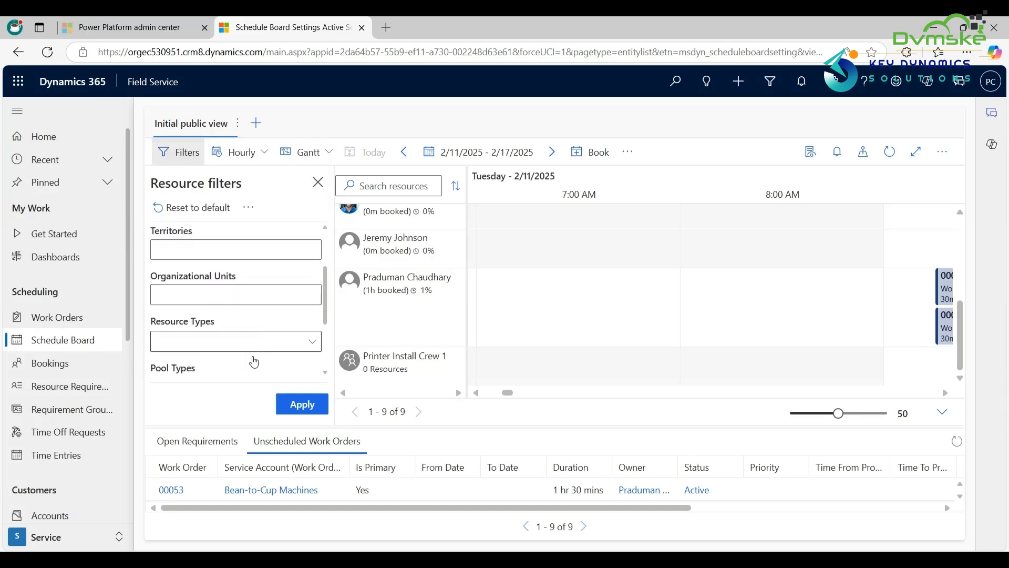
scroll(254, 362, up, 2)
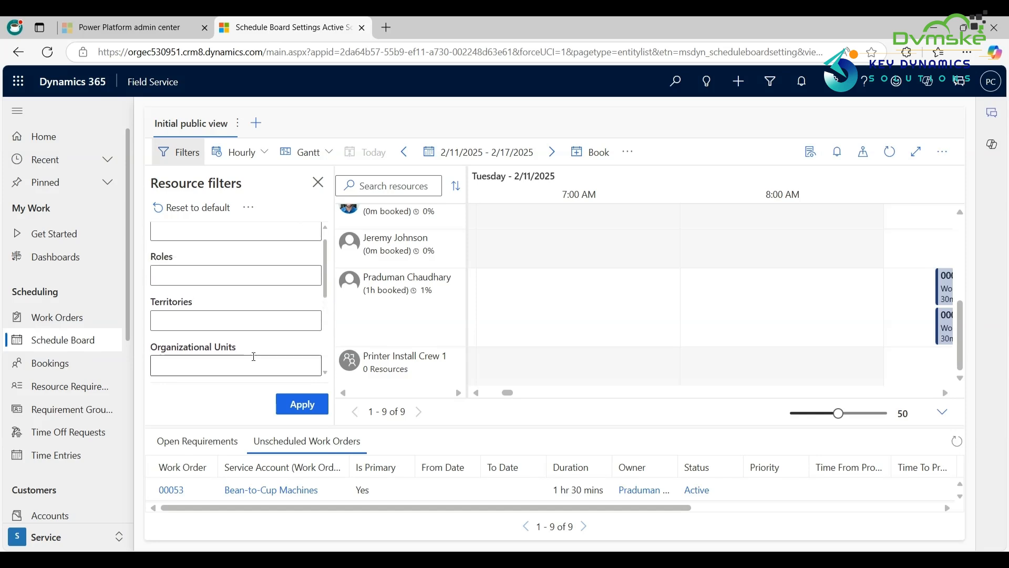
scroll(253, 356, up, 1)
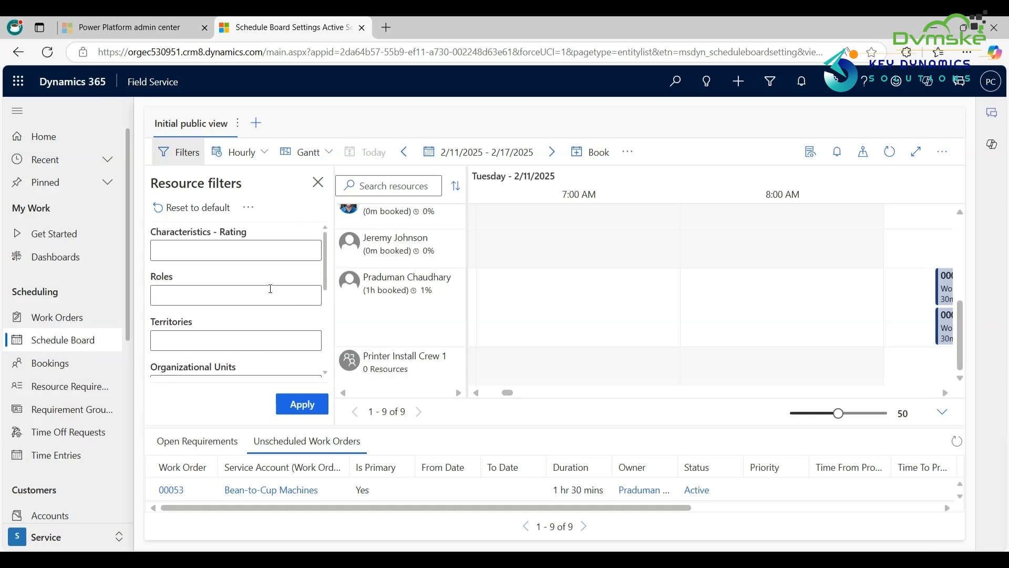
click(318, 182)
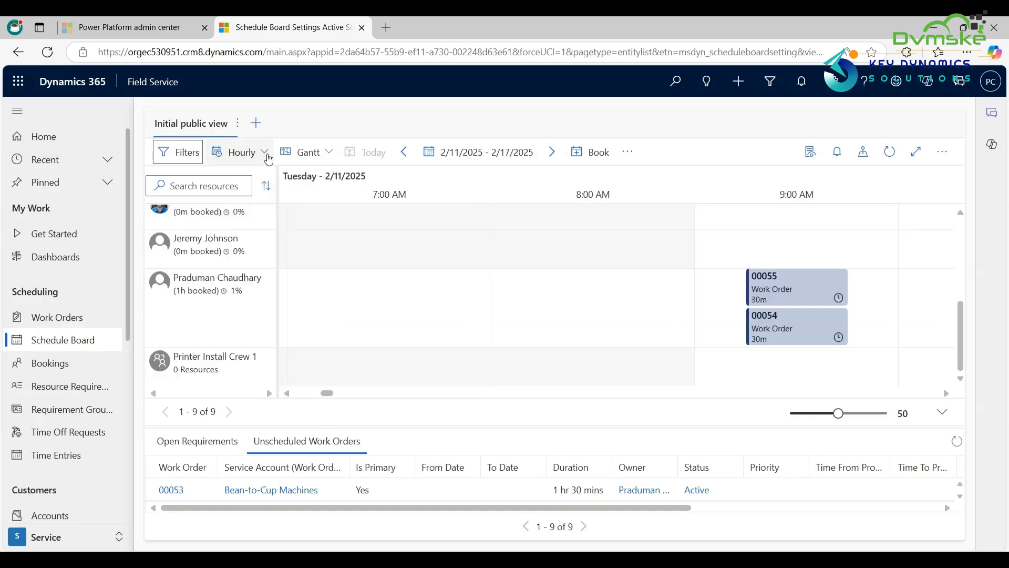
Step: Switch the schedule board's time scale to Monthly and from there to Weekly
click(266, 154)
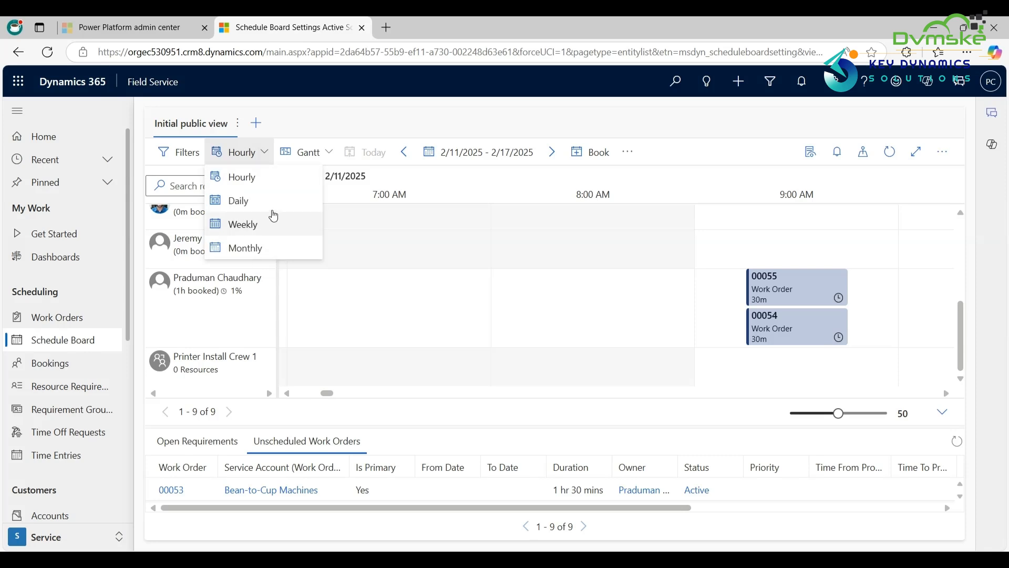
click(259, 248)
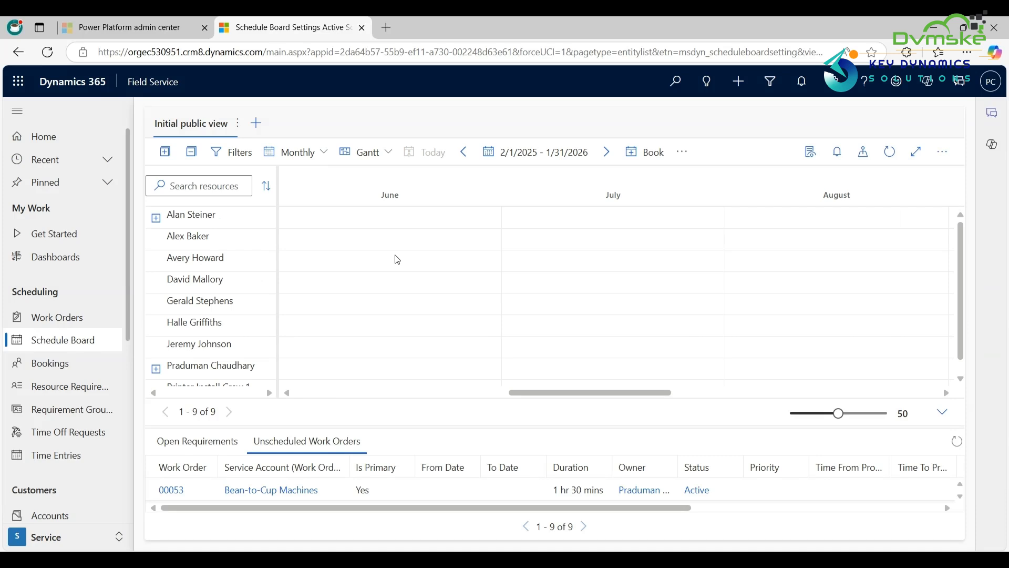
click(324, 153)
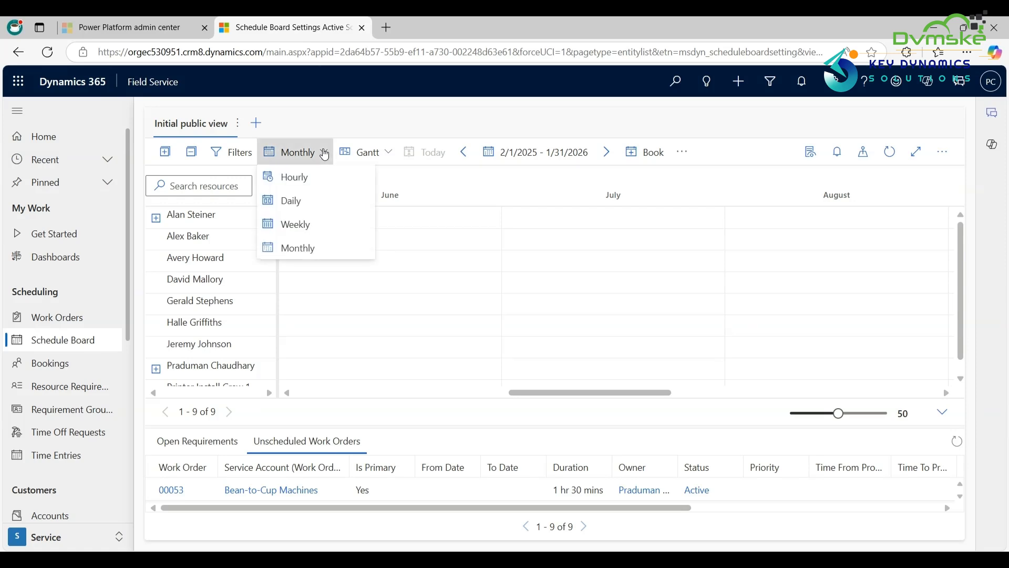
click(295, 227)
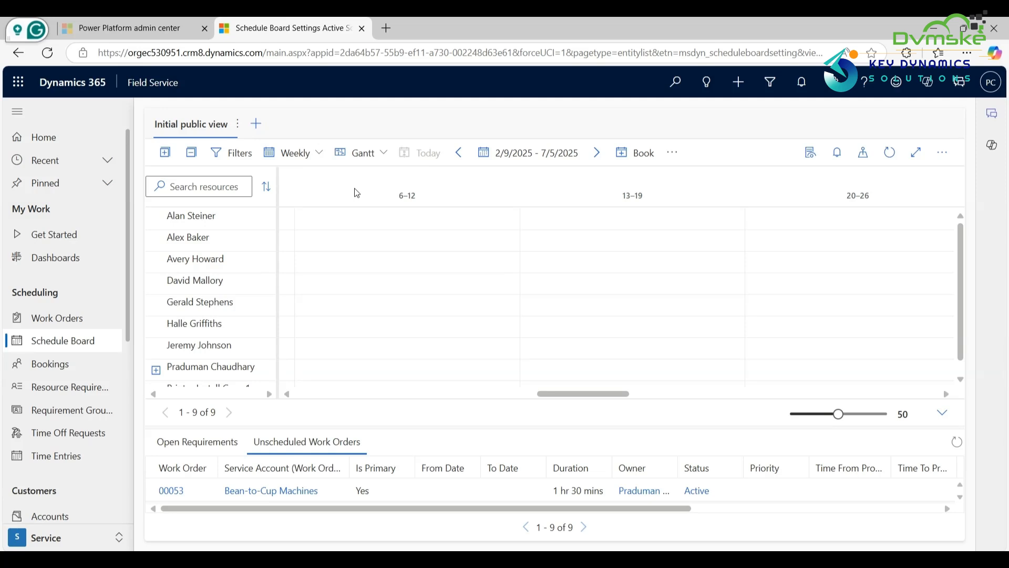
Step: Show the board as a List, expand the second resource's availability, and return to the Gantt view
click(386, 154)
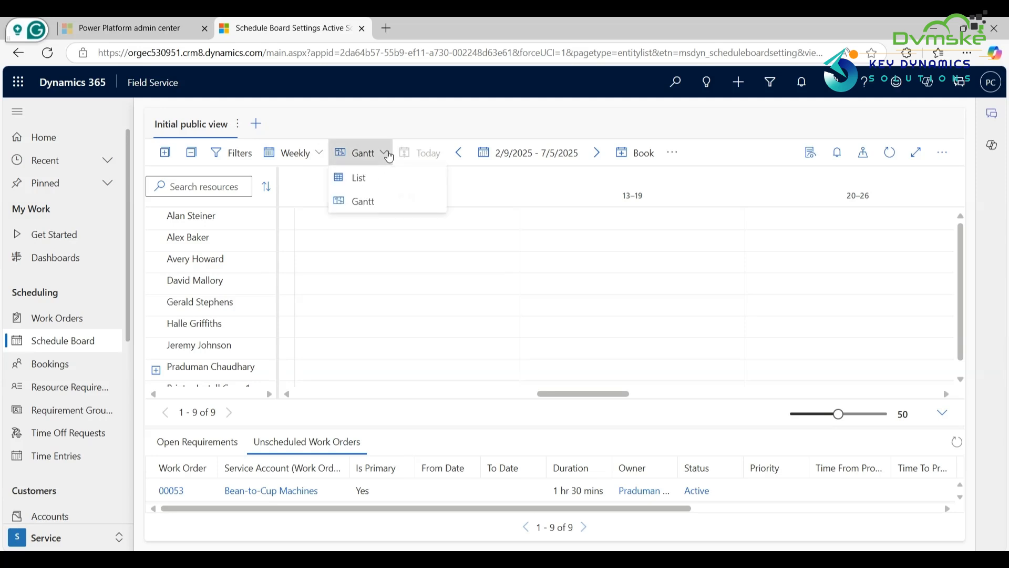
click(387, 180)
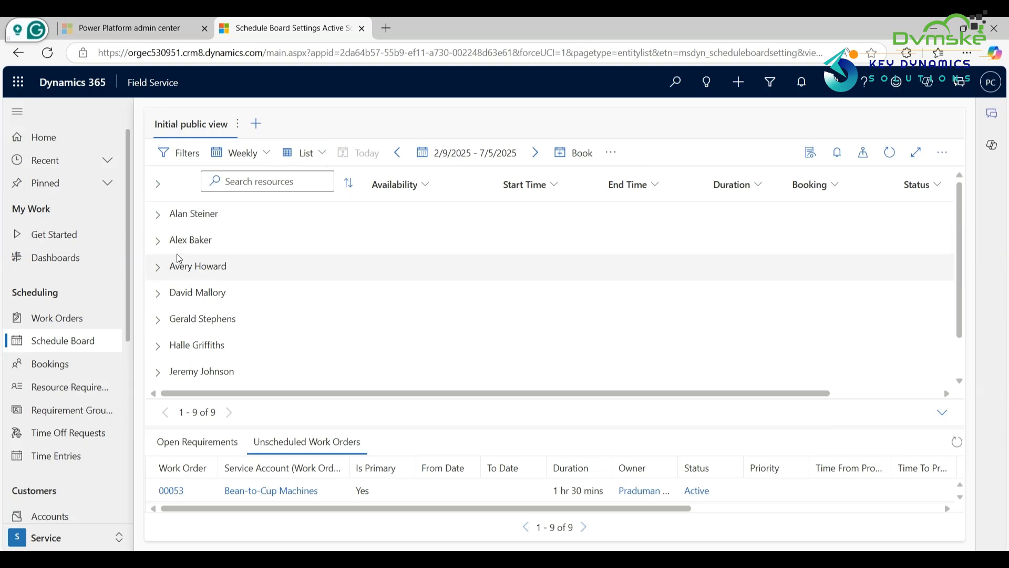
click(159, 239)
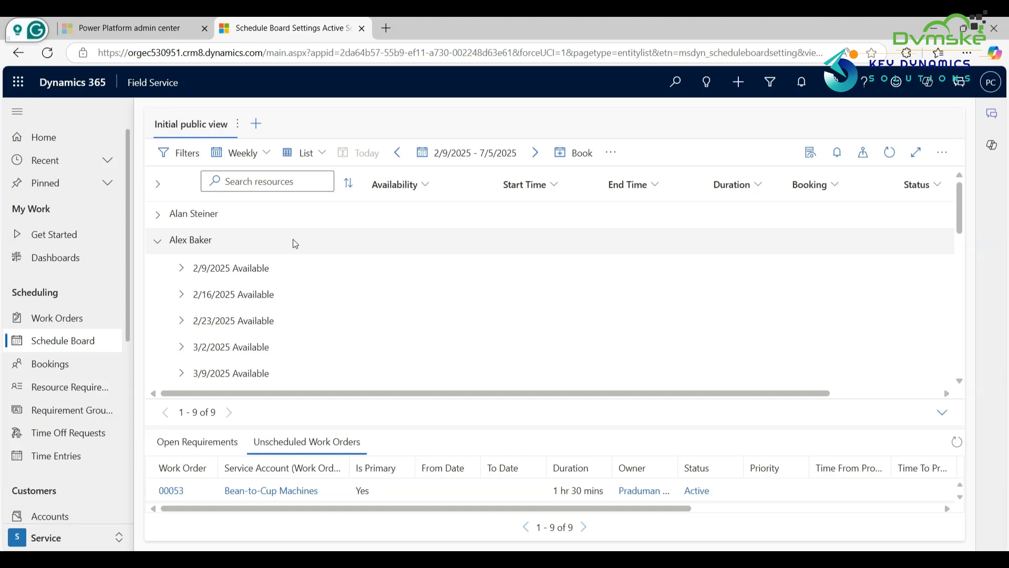
click(316, 158)
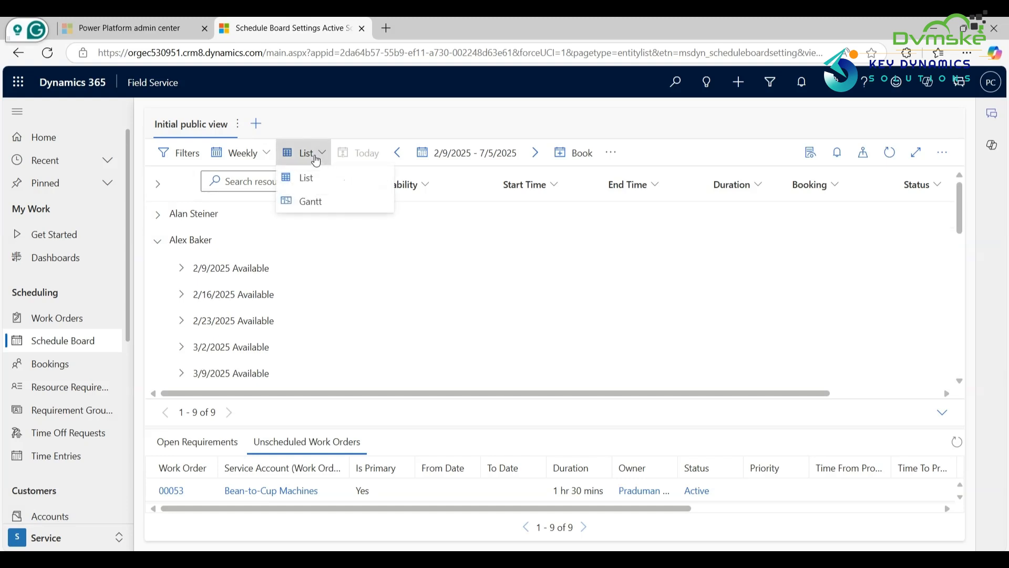
click(316, 203)
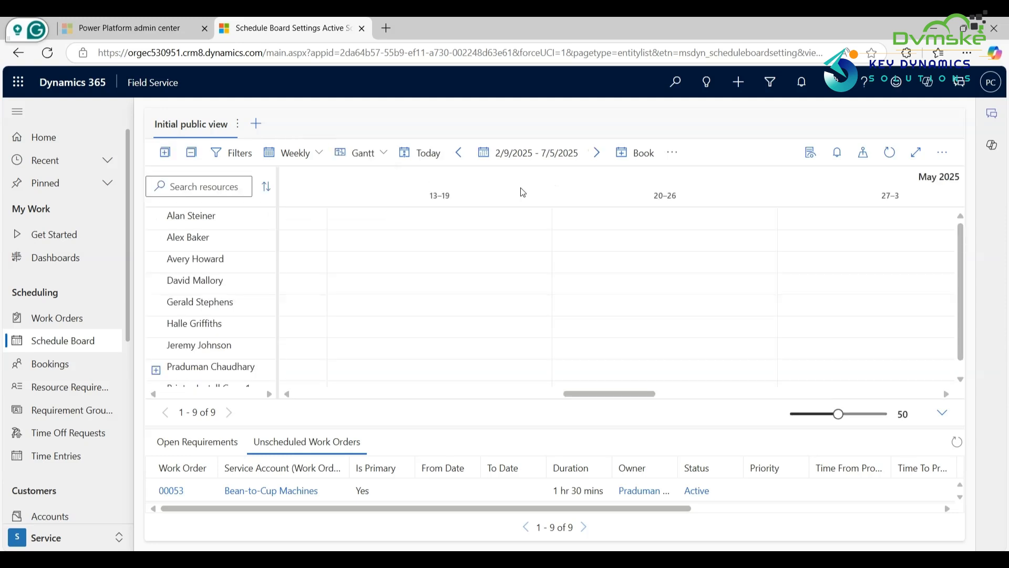
Step: Advance the board to the following date range and return to 2/9/2025 - 7/5/2025
click(598, 155)
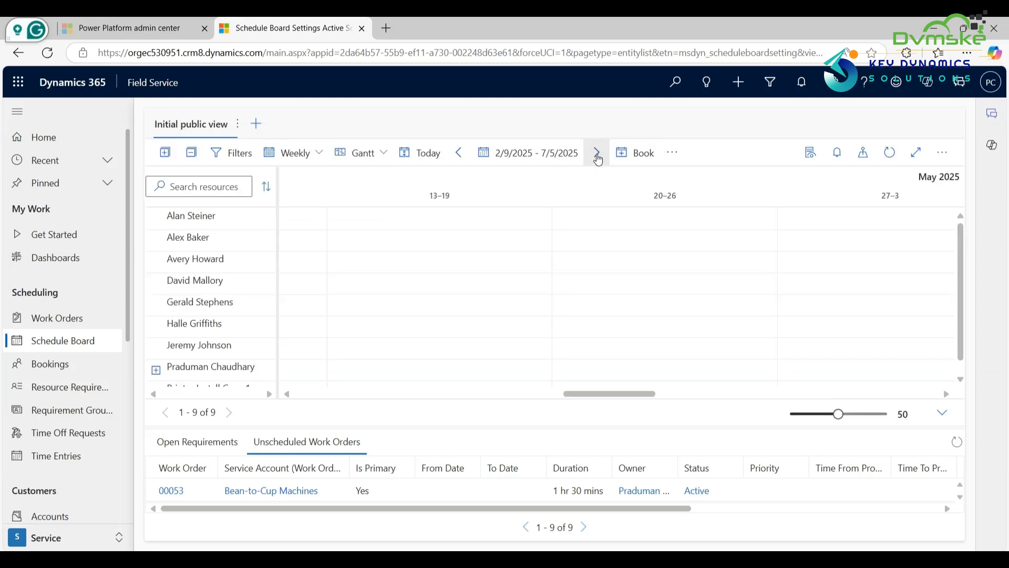
click(461, 160)
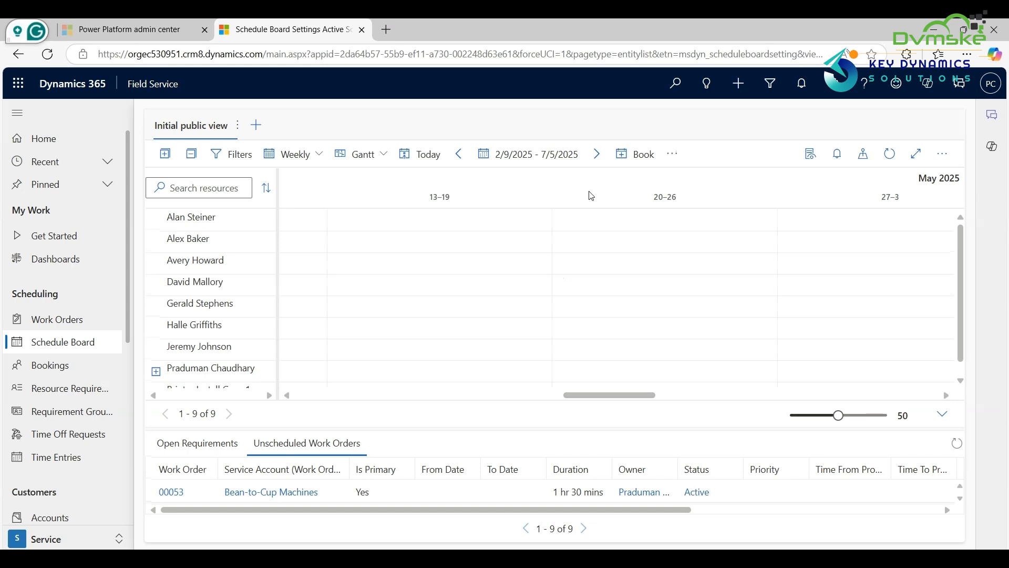
click(678, 159)
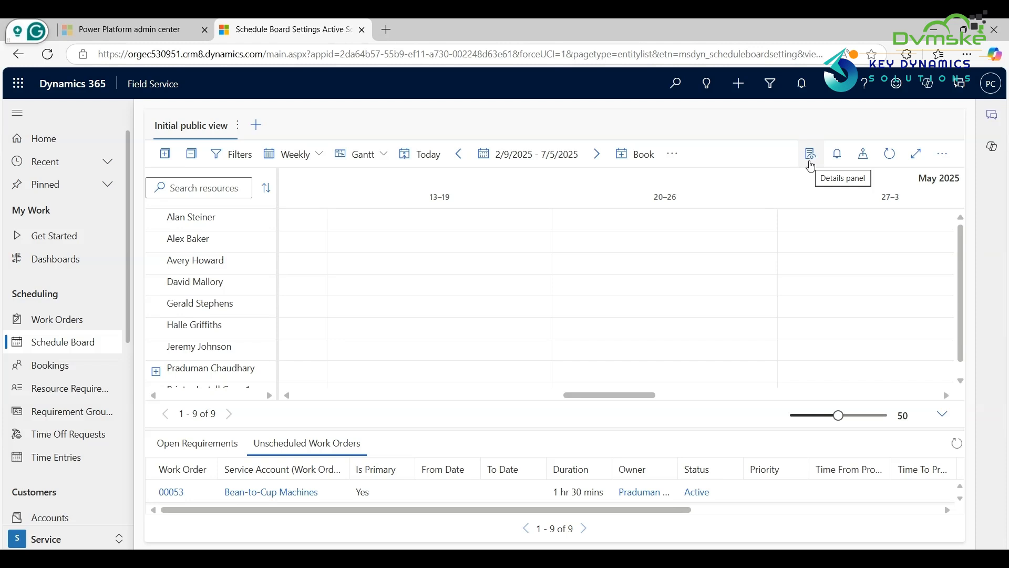
Step: Show and hide the board's map, and display the legend of appointment and booking statuses
click(863, 156)
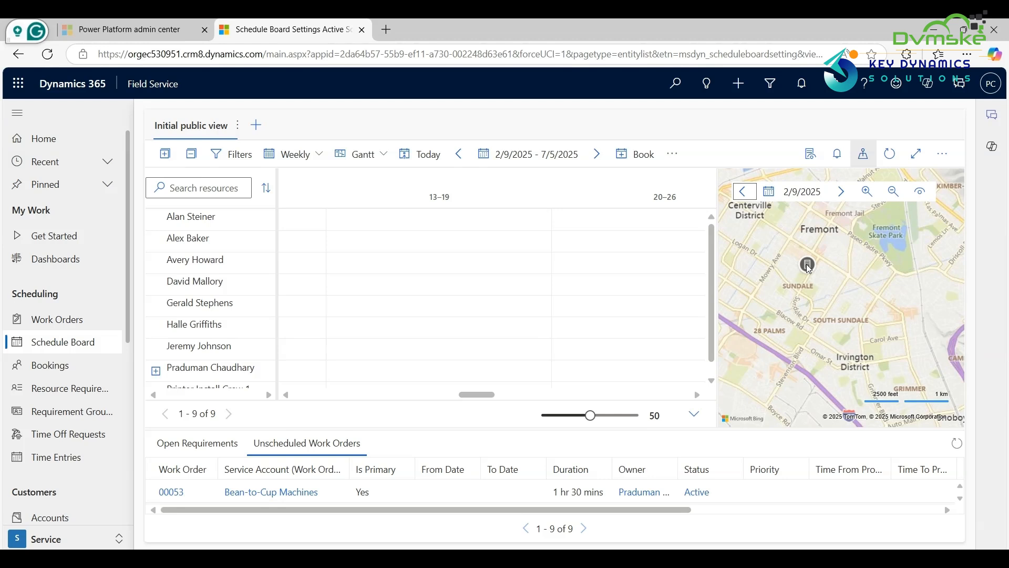
click(863, 153)
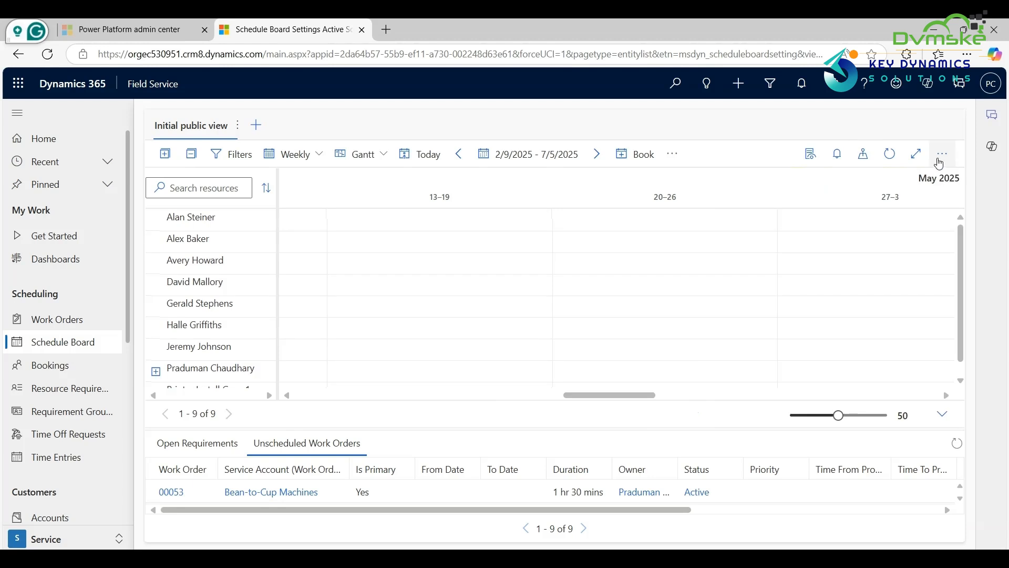
click(941, 155)
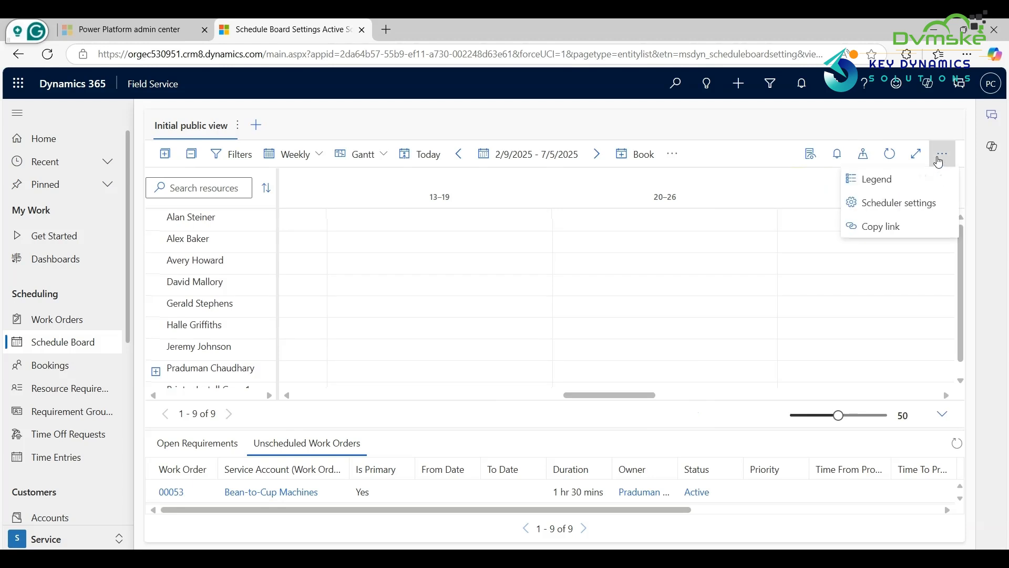
click(885, 180)
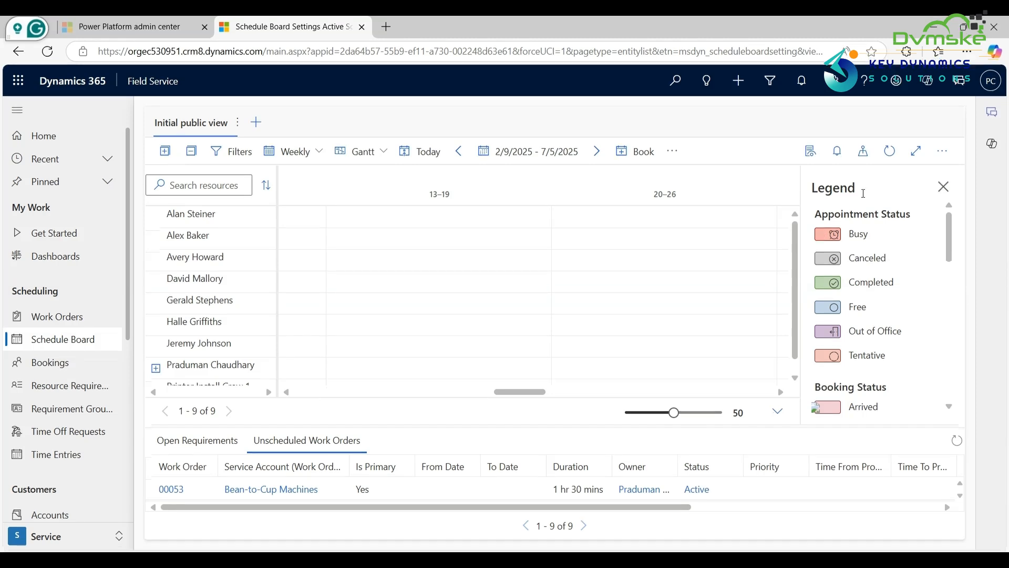
Step: View the scheduler settings for time zone, time resolution and row height, and close them unchanged
click(943, 154)
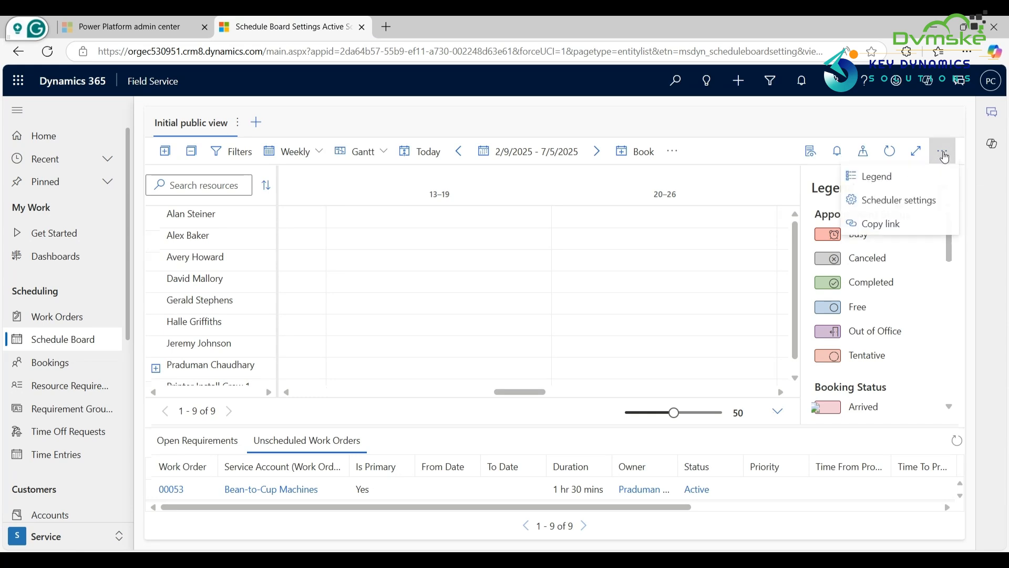
click(906, 201)
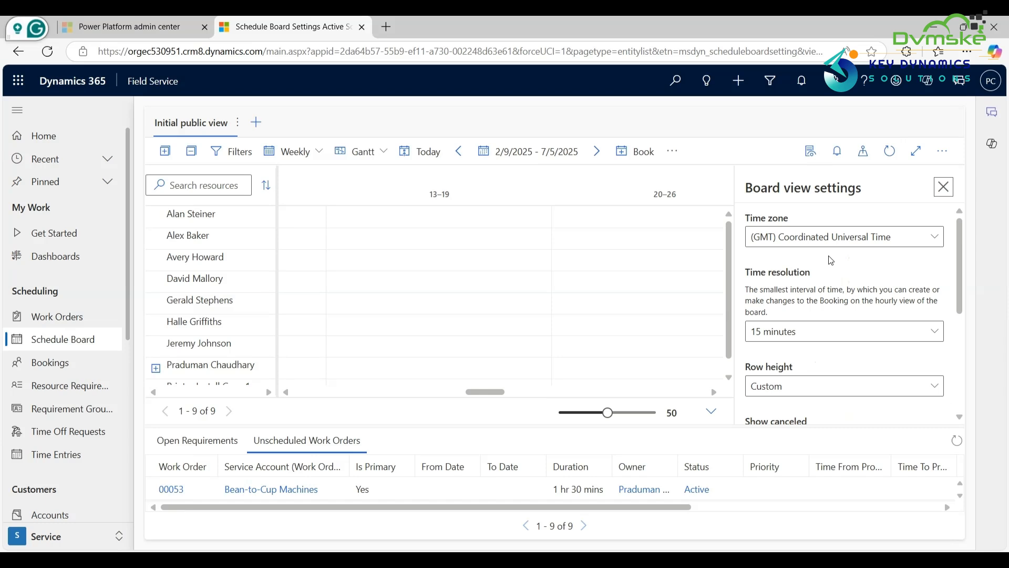
click(944, 187)
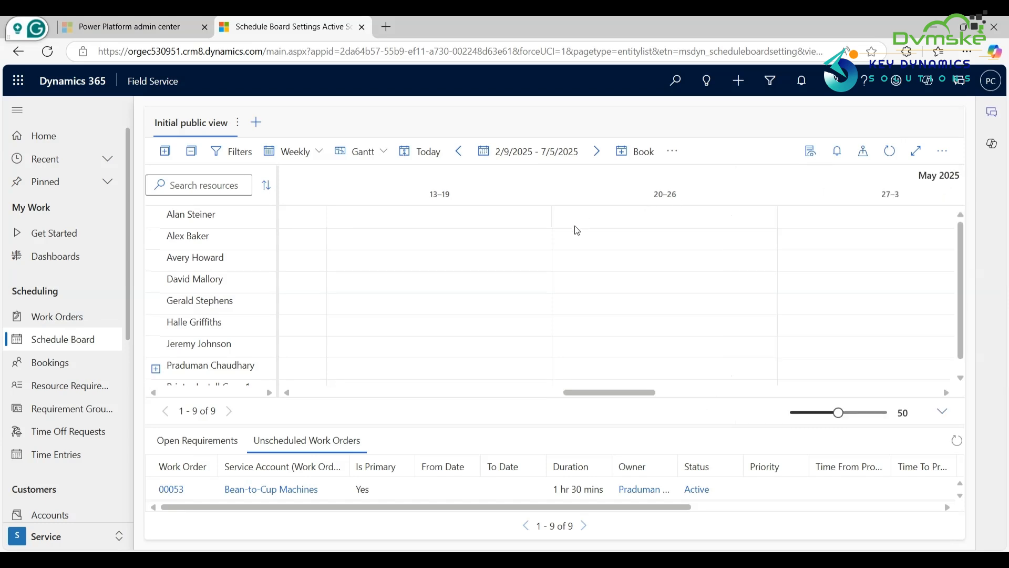
Step: Search the board's resources by a resource's first name and look through the unscheduled work orders
click(212, 191)
text(Praduman)
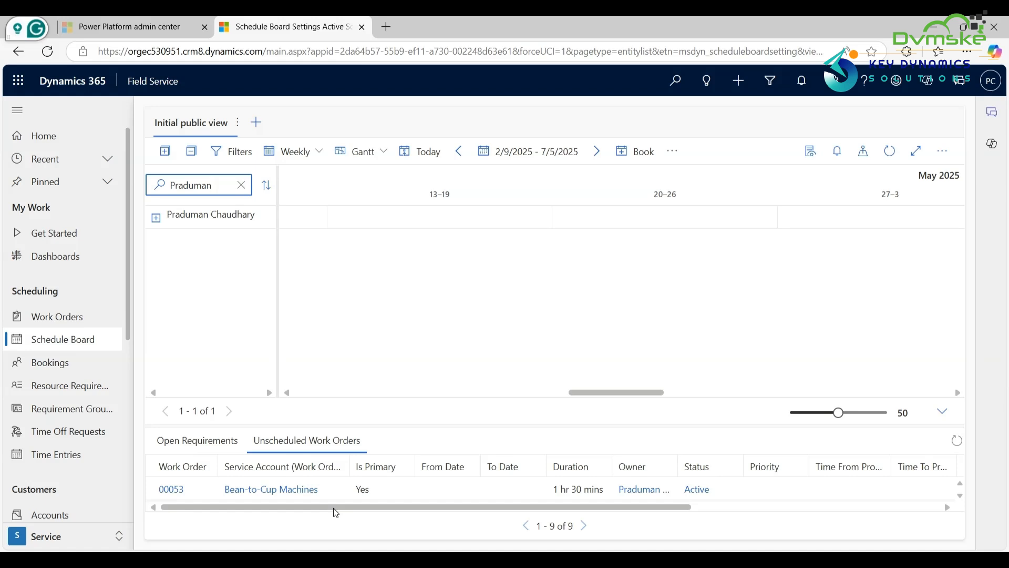
scroll(333, 496, down, 2)
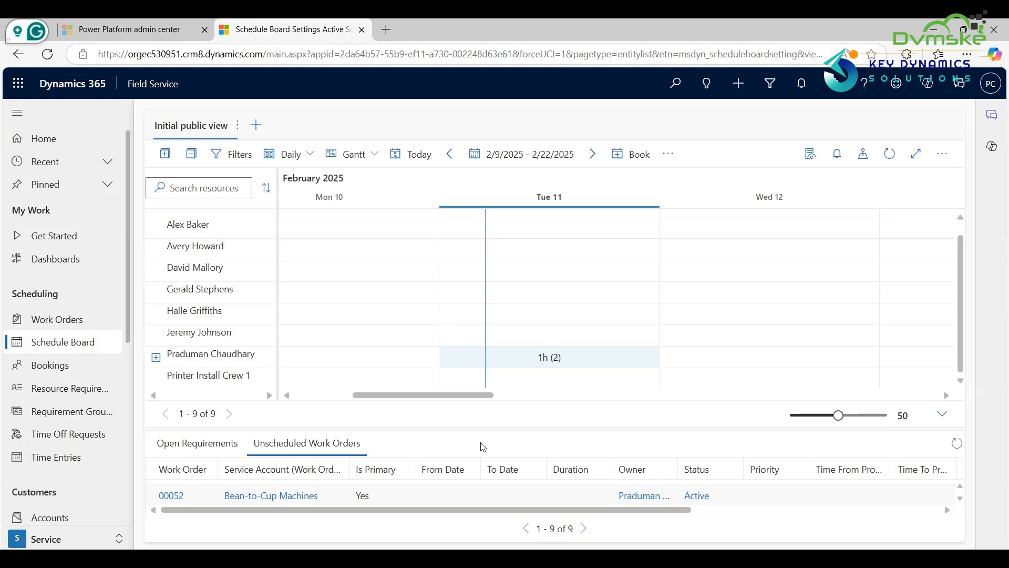
Step: View the resource card of the resource booked on Tue 11 and check the option for driving directions
click(208, 357)
right_click(209, 357)
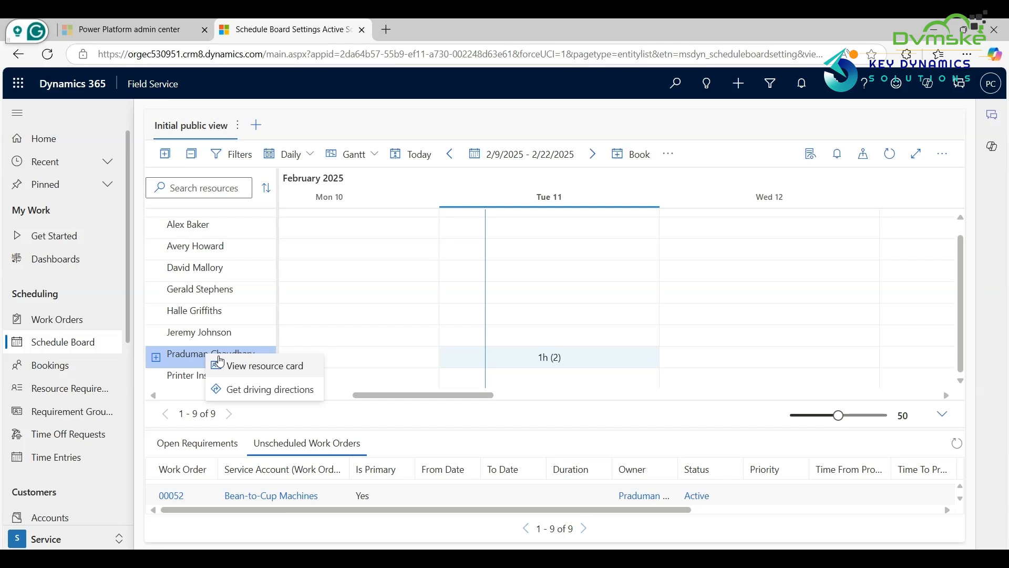
click(272, 373)
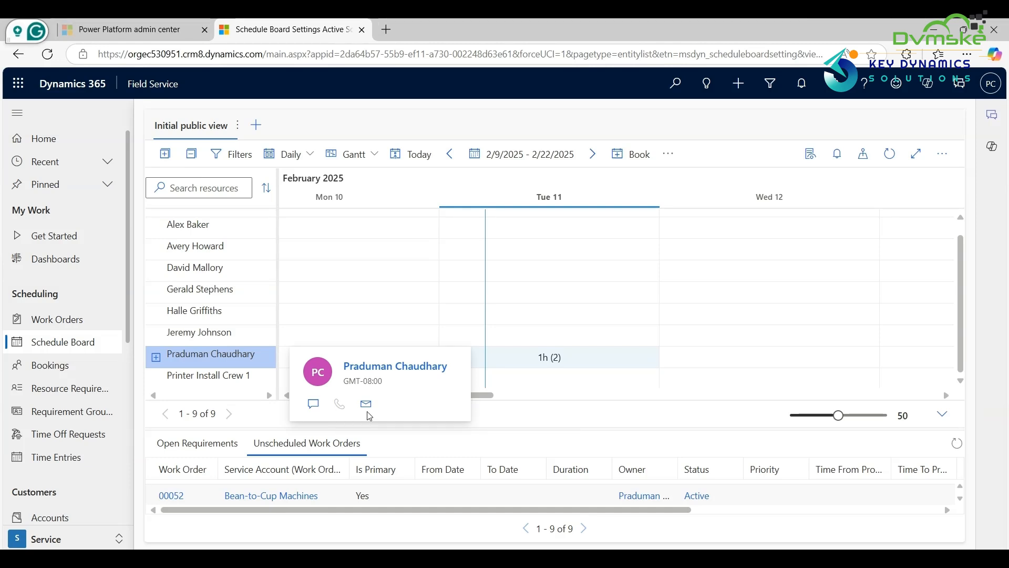
right_click(244, 363)
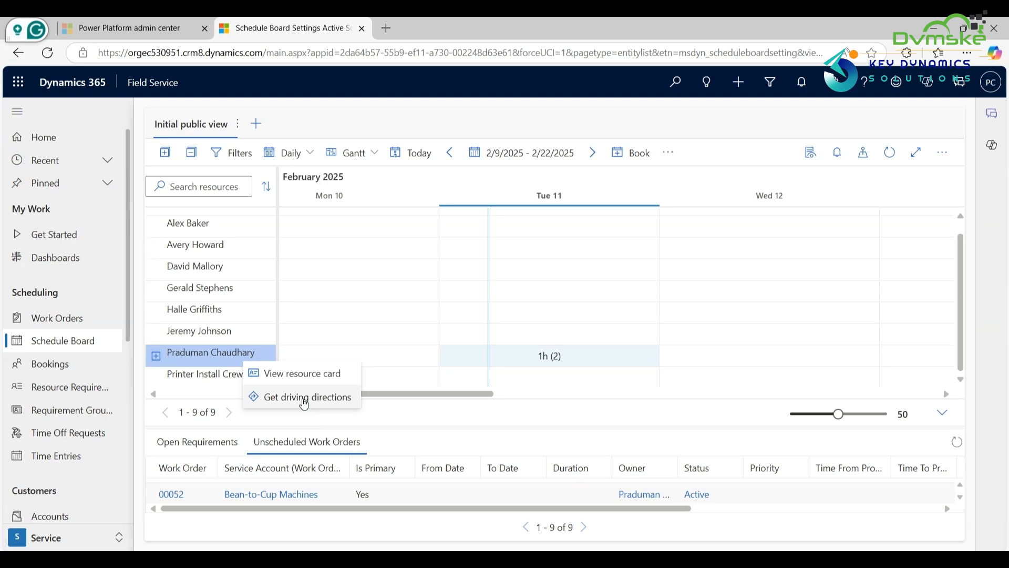
click(399, 188)
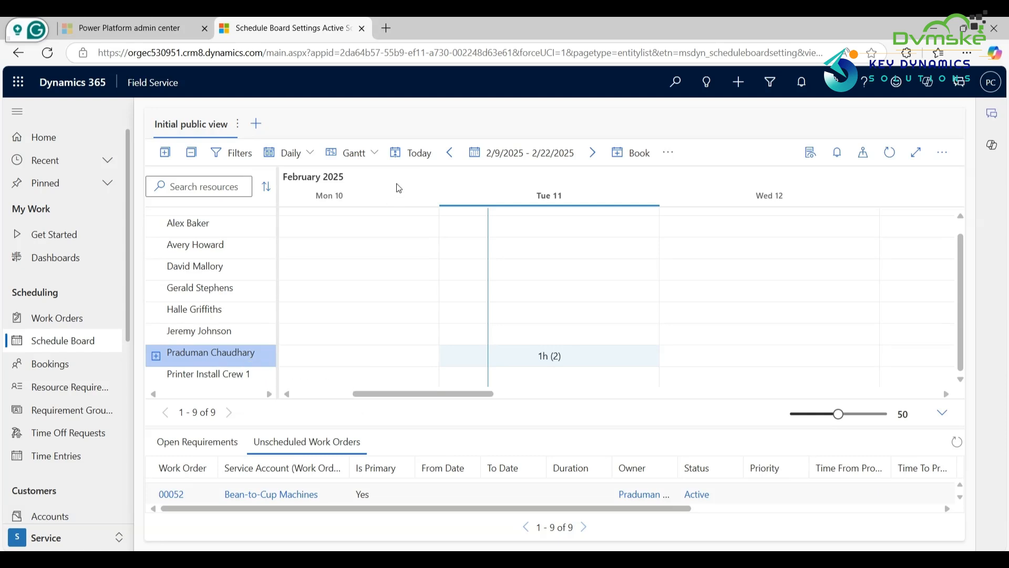
Step: Open the board settings of Initial public view and choose Everyone as the sharing option
click(238, 123)
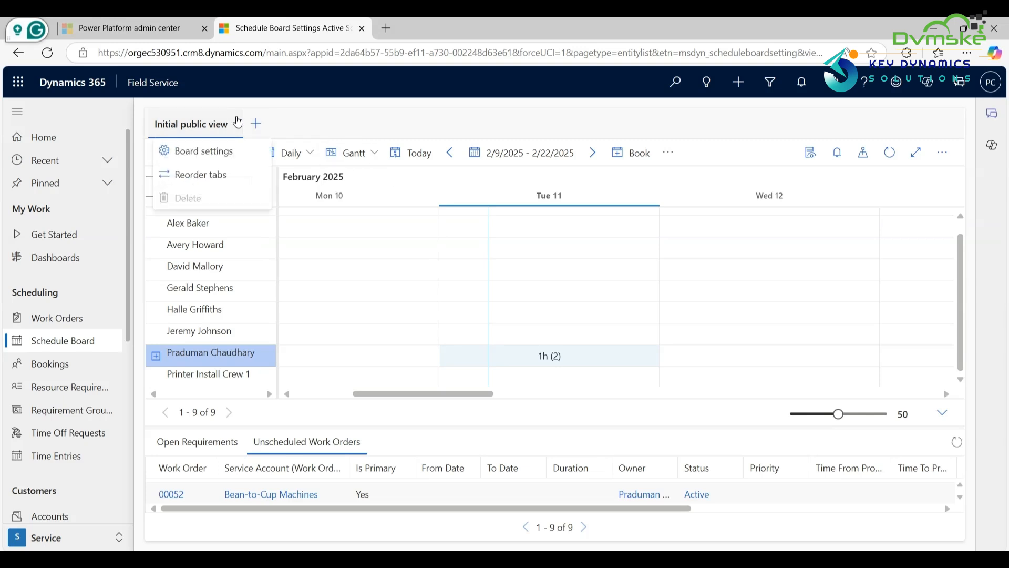
click(227, 155)
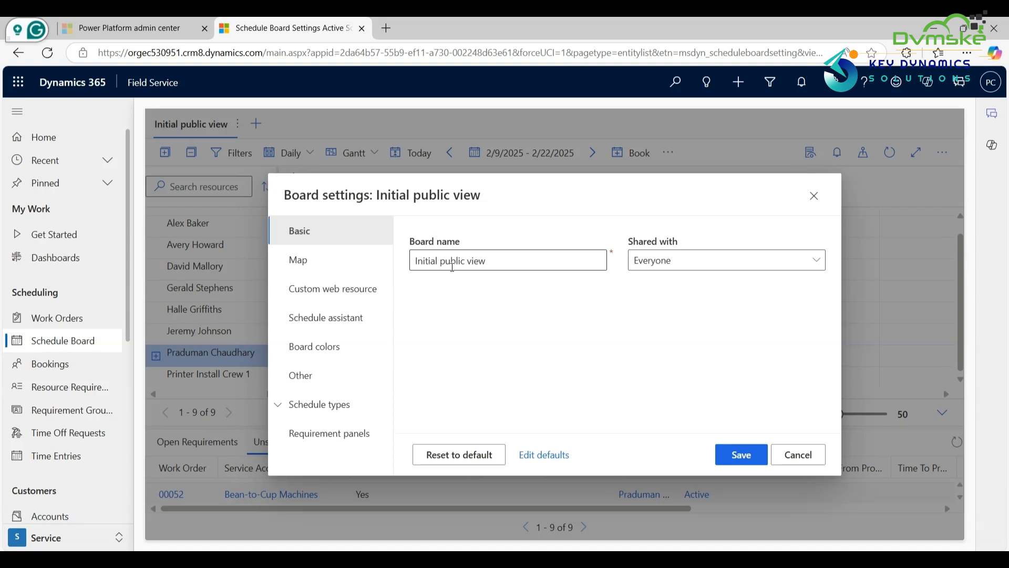
click(815, 261)
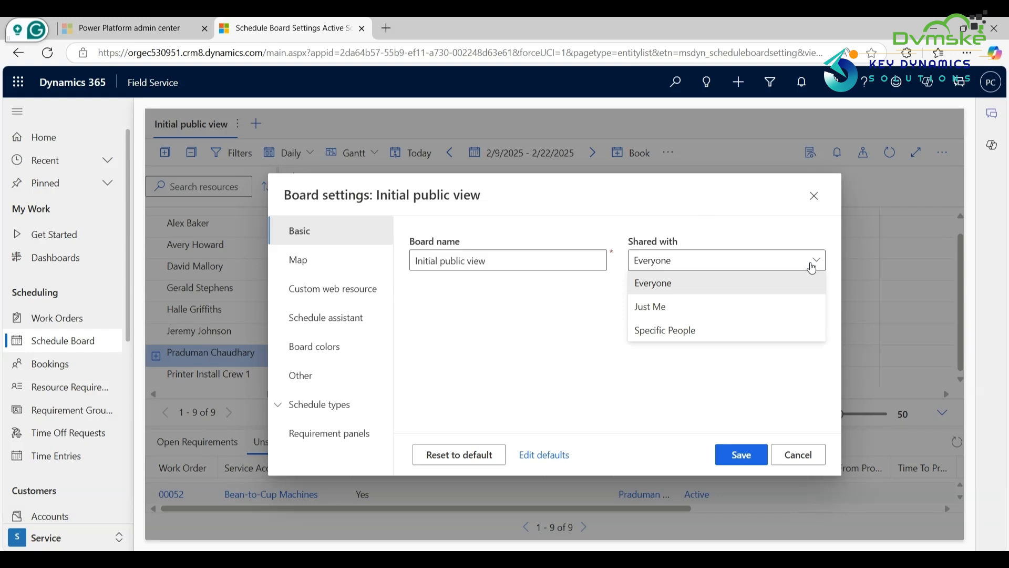
click(705, 284)
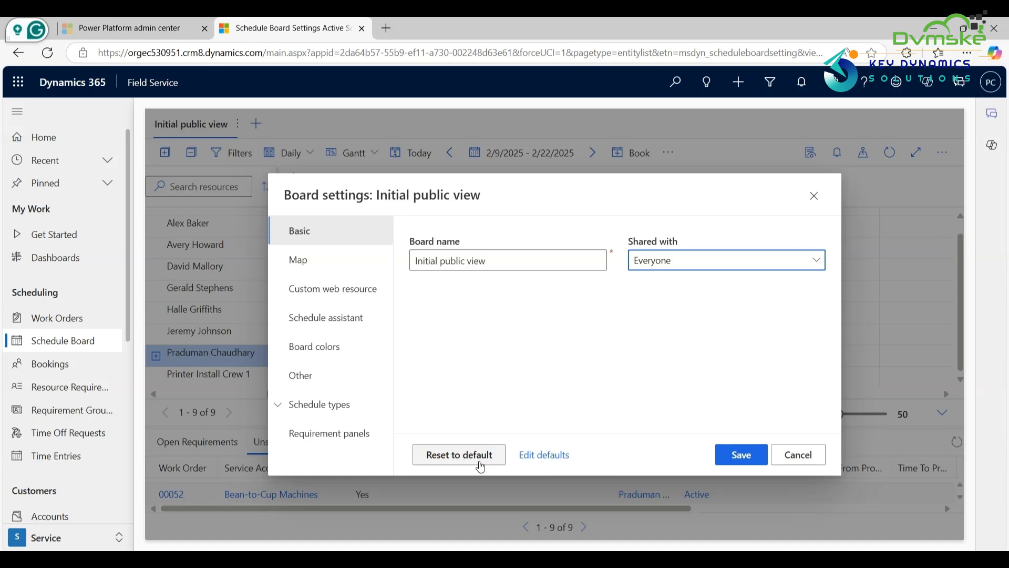
Step: Review the board's map settings for tooltip, details and requirement filter views, and view the custom web resource settings
click(294, 266)
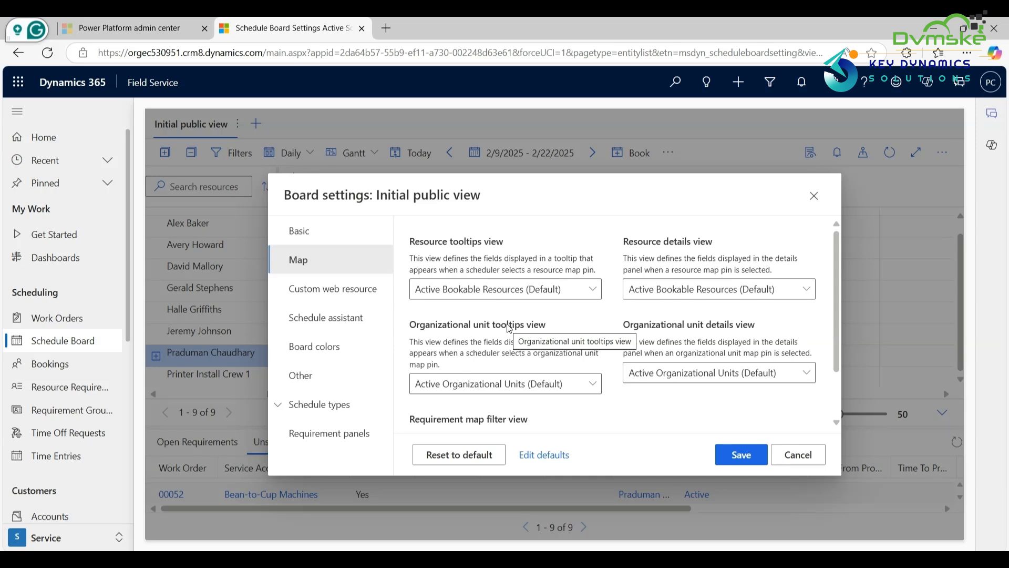
scroll(509, 327, down, 1)
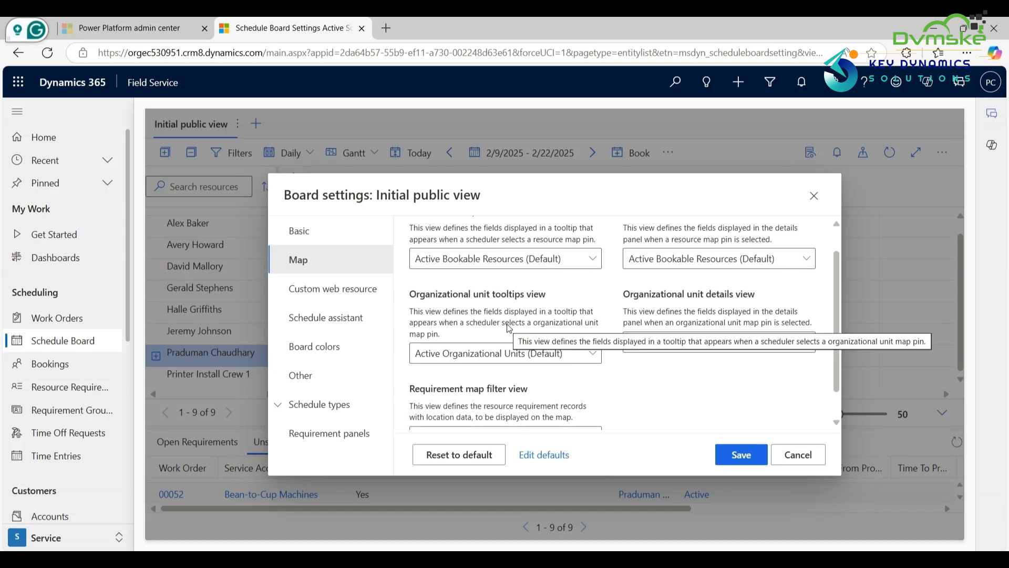
scroll(509, 327, down, 1)
scroll(509, 328, up, 2)
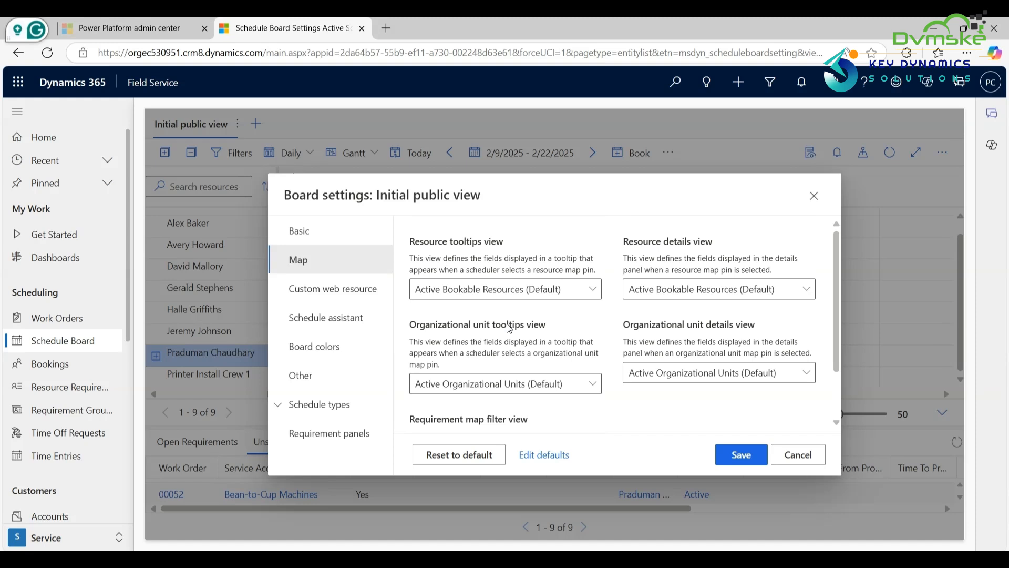
click(350, 293)
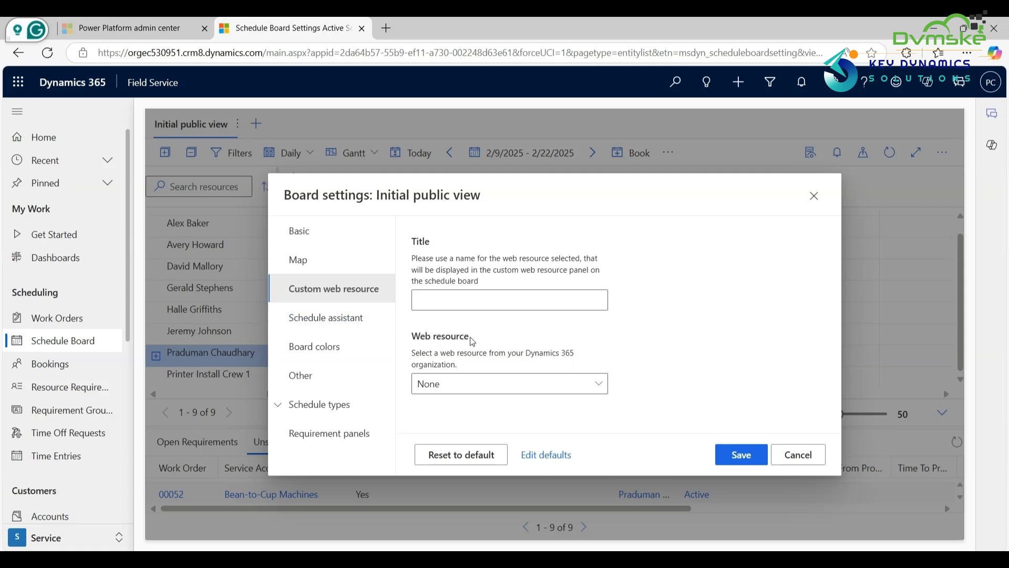
Step: Review the board's schedule assistant settings for resource search, booking basis and availability display, and view the board colors
click(355, 326)
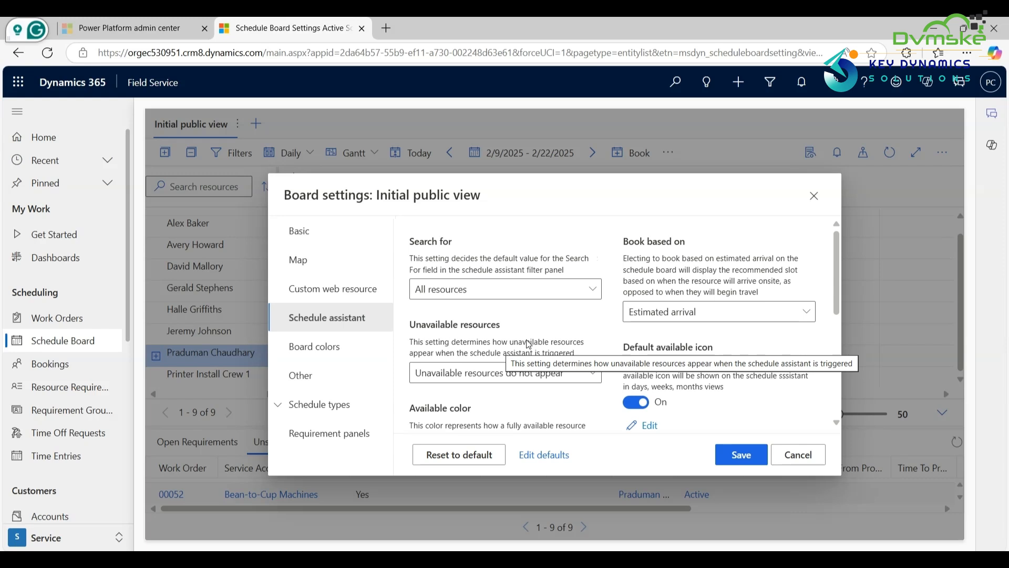
scroll(528, 344, down, 1)
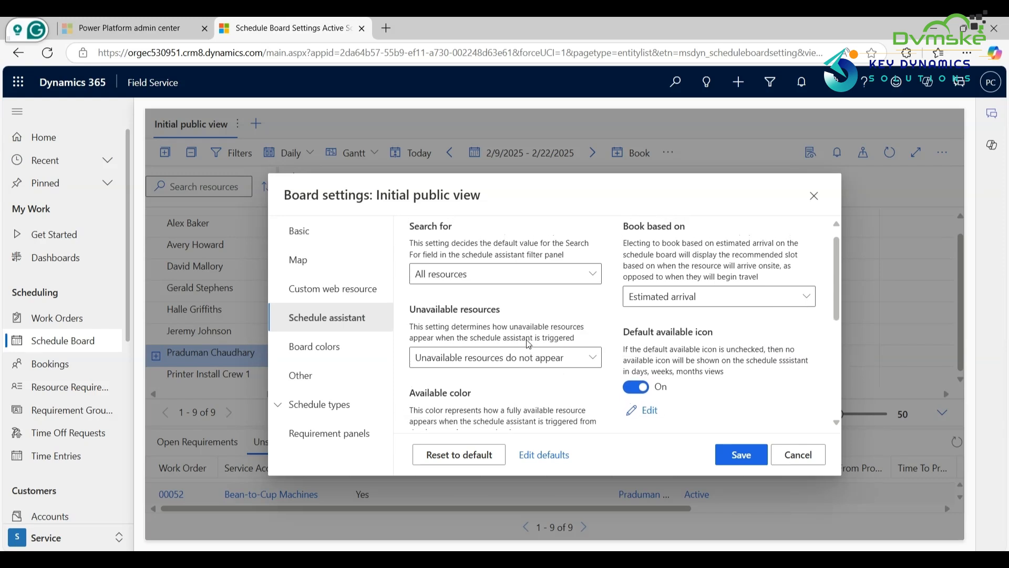
scroll(528, 344, up, 1)
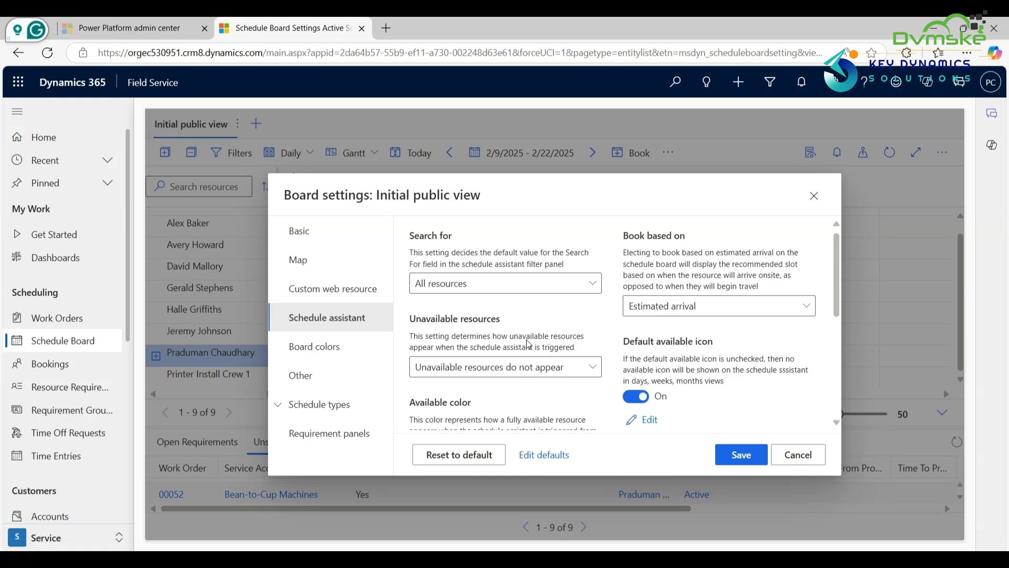
scroll(558, 408, down, 3)
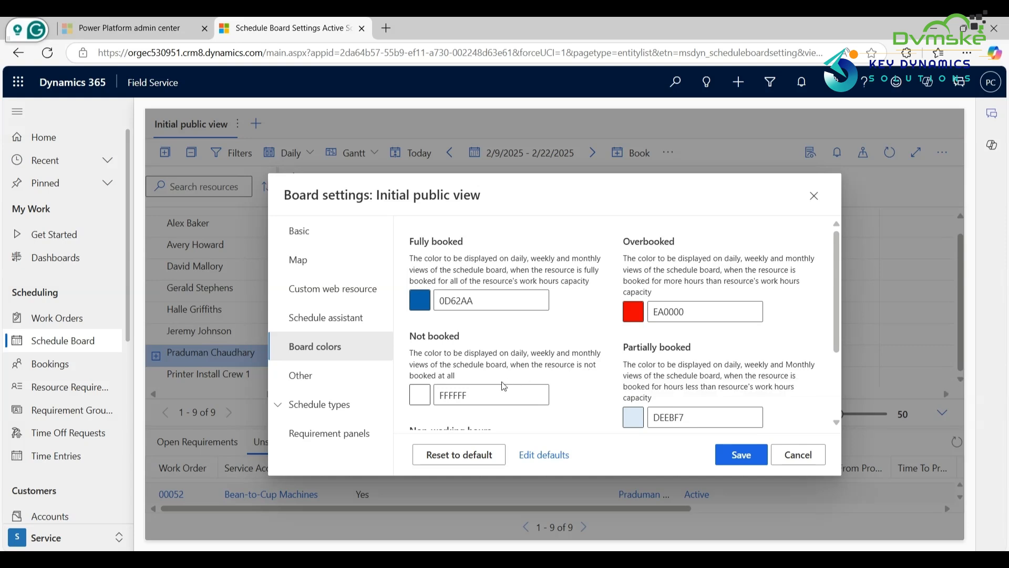
Step: View the board's other settings for page counts and displayed time ranges, and the requirement panels settings
click(359, 376)
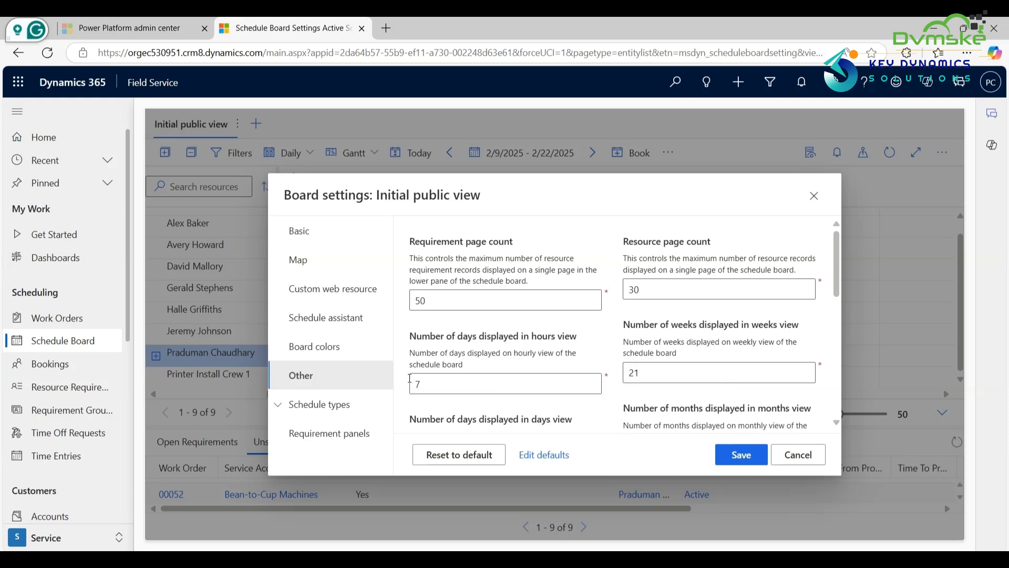
click(359, 436)
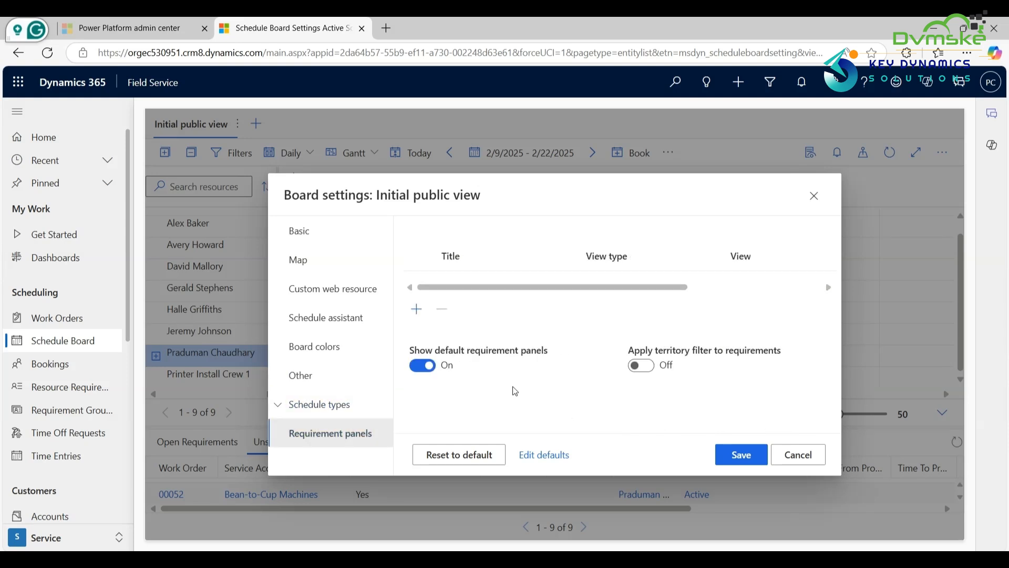